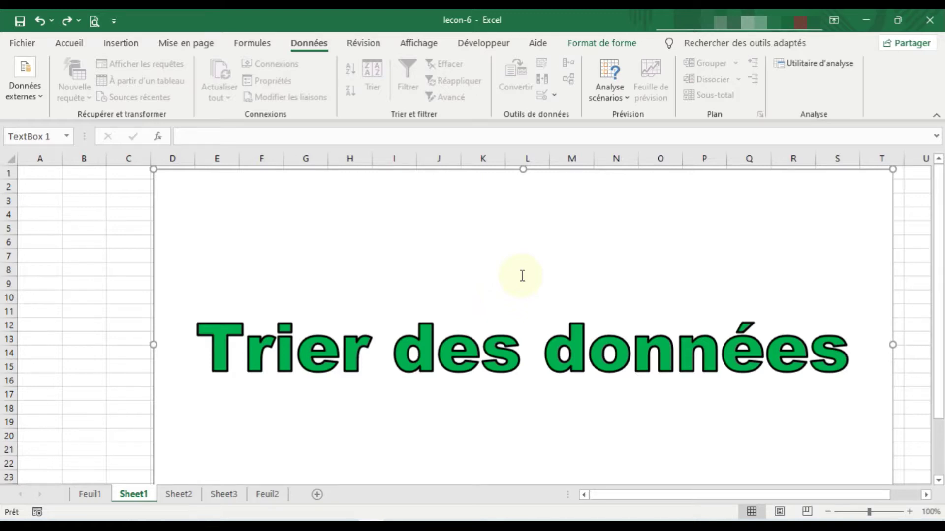
Step: Switch to the Feuil2 sheet holding the contact table from Nom through Pays
click(270, 496)
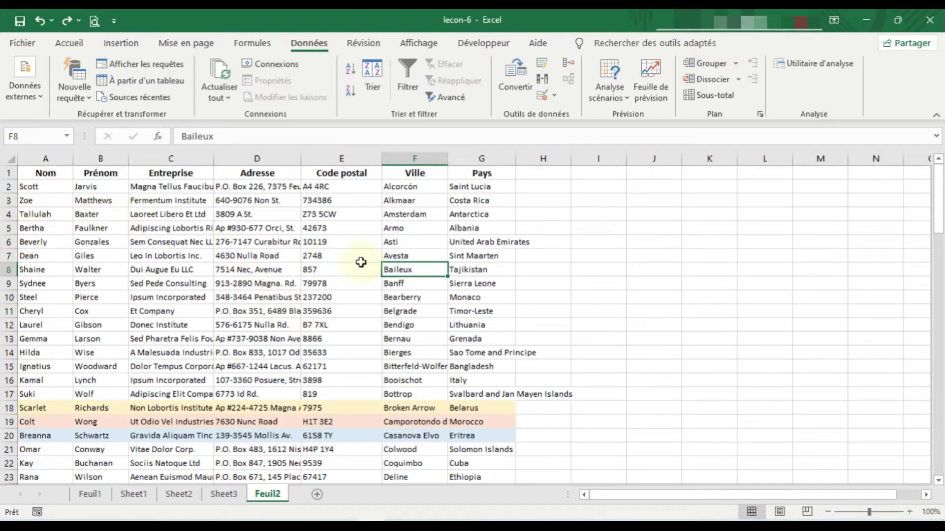
Step: Select the whole contact table from cell A2 with Ctrl+A, Nom through Pays, rows 2-101
click(264, 320)
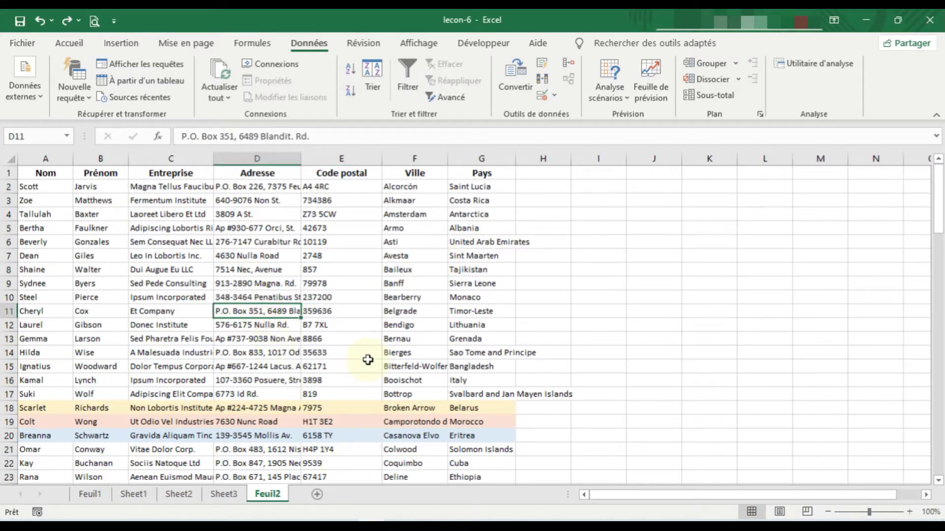
click(36, 190)
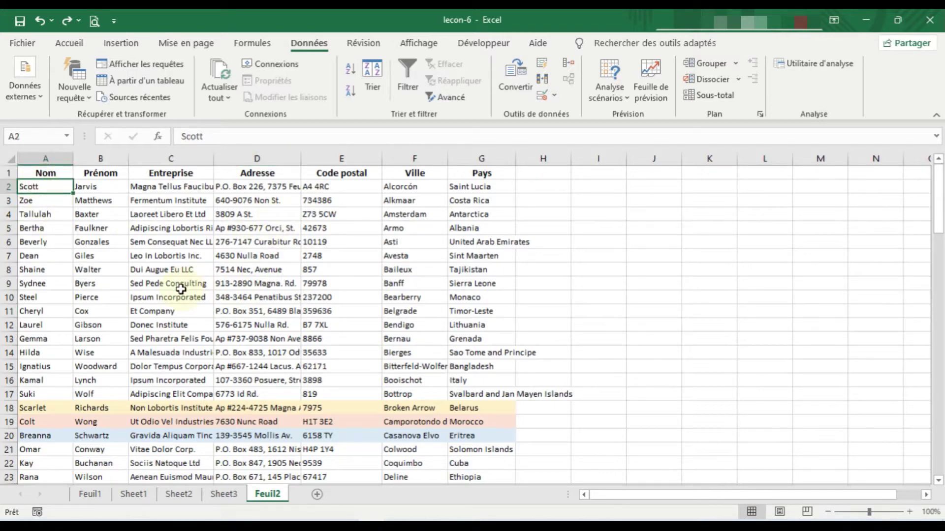
key(ctrl+a)
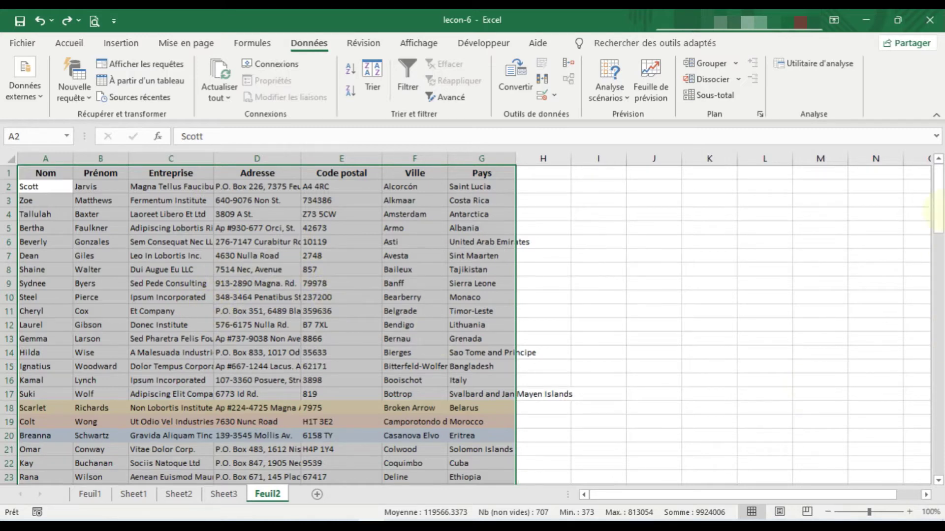
drag(937, 211, 935, 479)
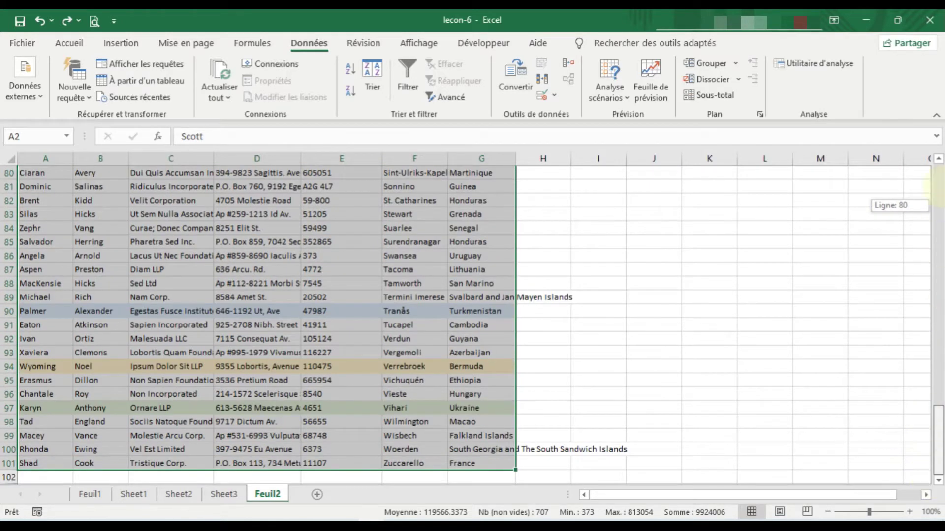
drag(937, 187, 938, 163)
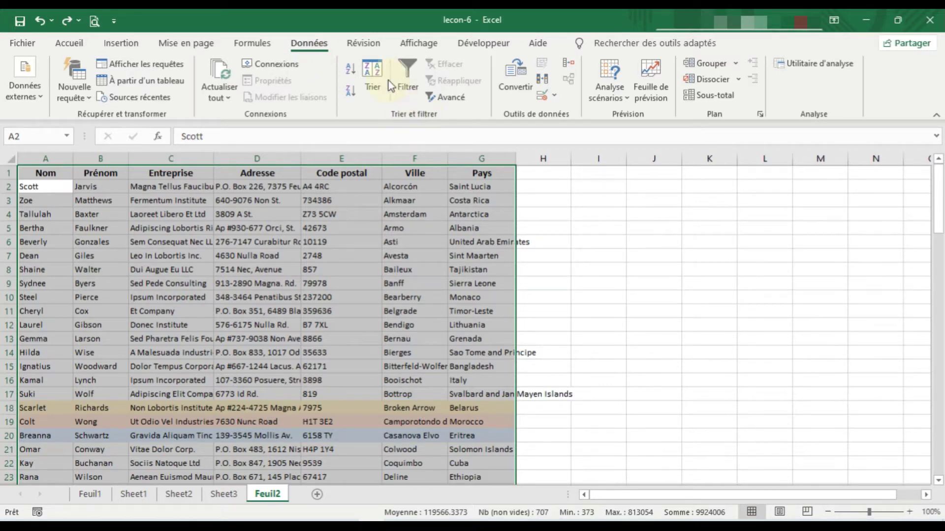
click(352, 70)
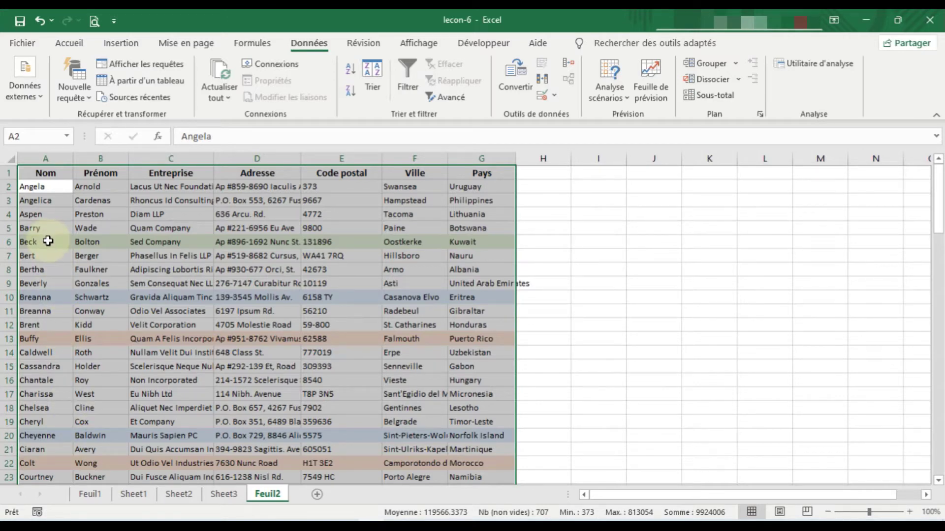
Step: Scroll down the contact list and back up to check the A-to-Z order by Nom
scroll(53, 234, down, 2)
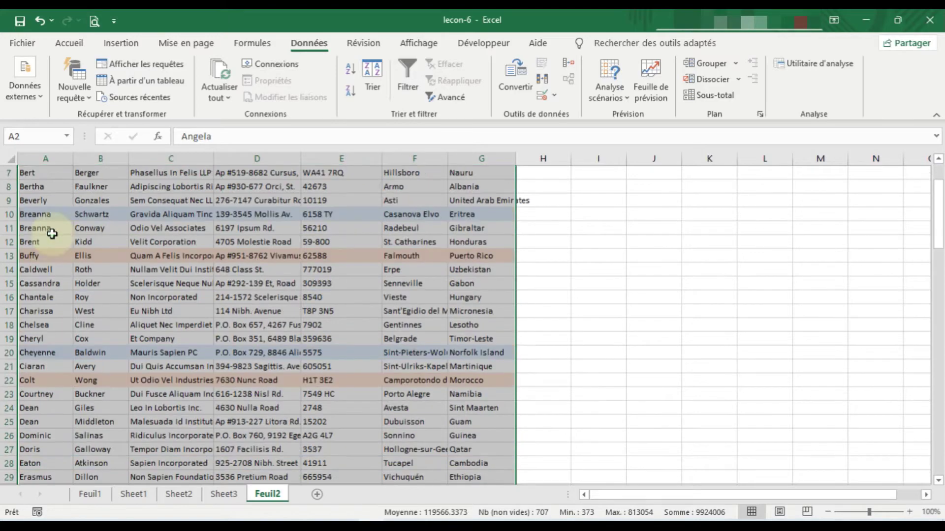
scroll(52, 234, down, 2)
scroll(53, 234, down, 3)
scroll(52, 234, down, 5)
scroll(52, 234, down, 5)
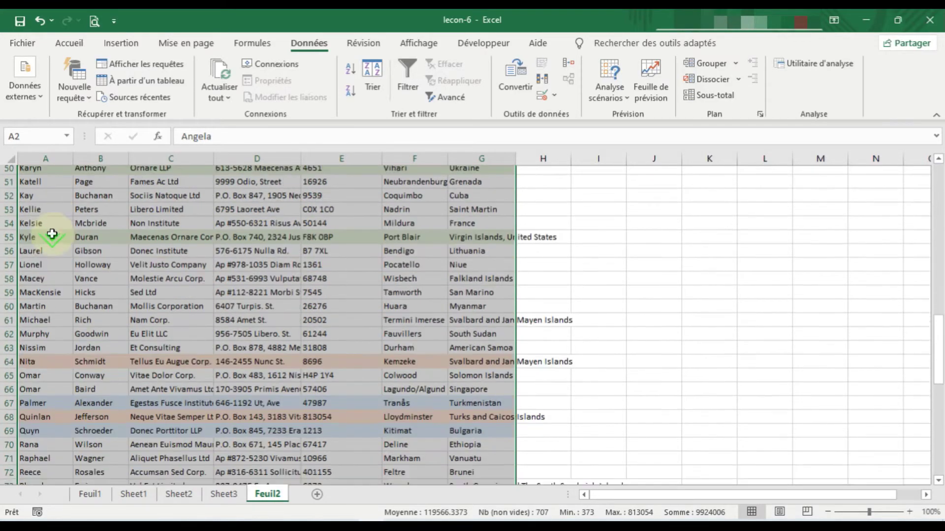
scroll(52, 234, down, 3)
scroll(51, 235, down, 5)
scroll(51, 237, down, 3)
scroll(50, 237, down, 3)
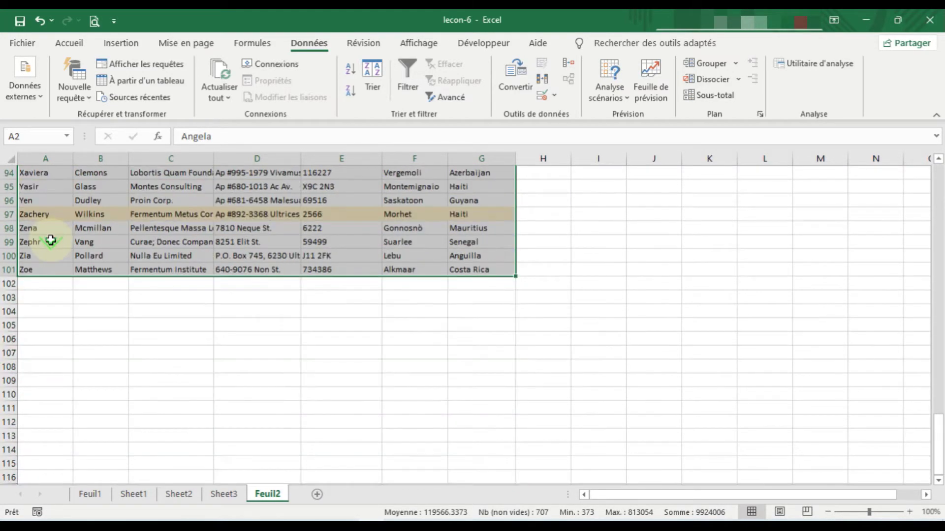
scroll(51, 238, up, 7)
scroll(51, 239, up, 5)
scroll(50, 240, up, 3)
scroll(51, 240, up, 10)
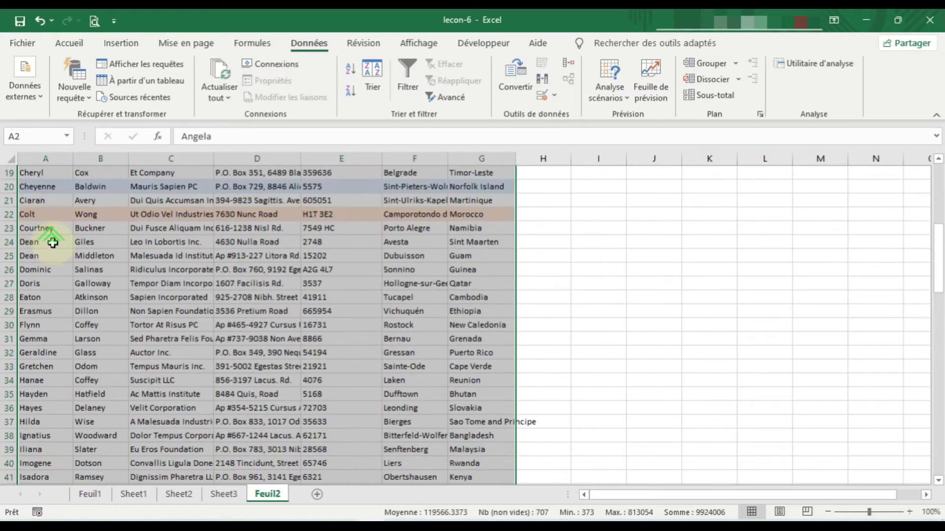
scroll(52, 241, up, 5)
scroll(54, 244, up, 1)
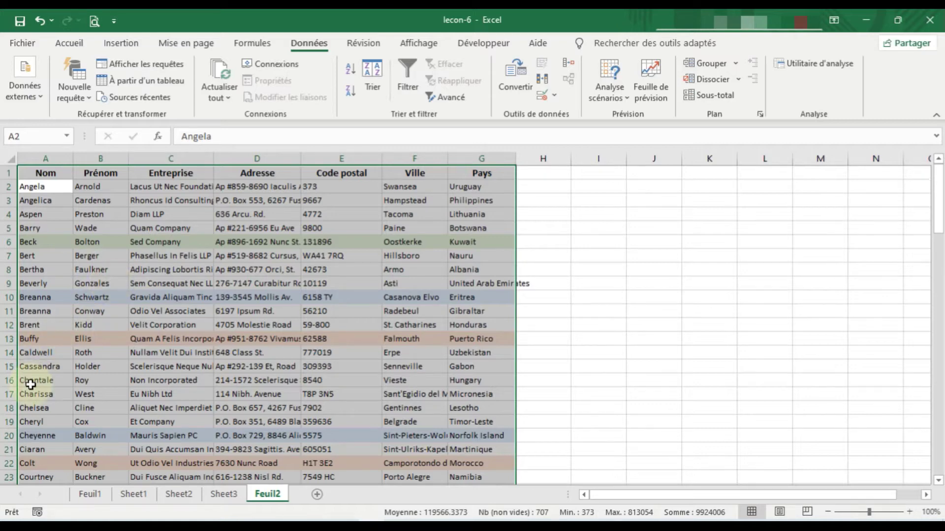
scroll(32, 384, down, 2)
scroll(37, 403, up, 2)
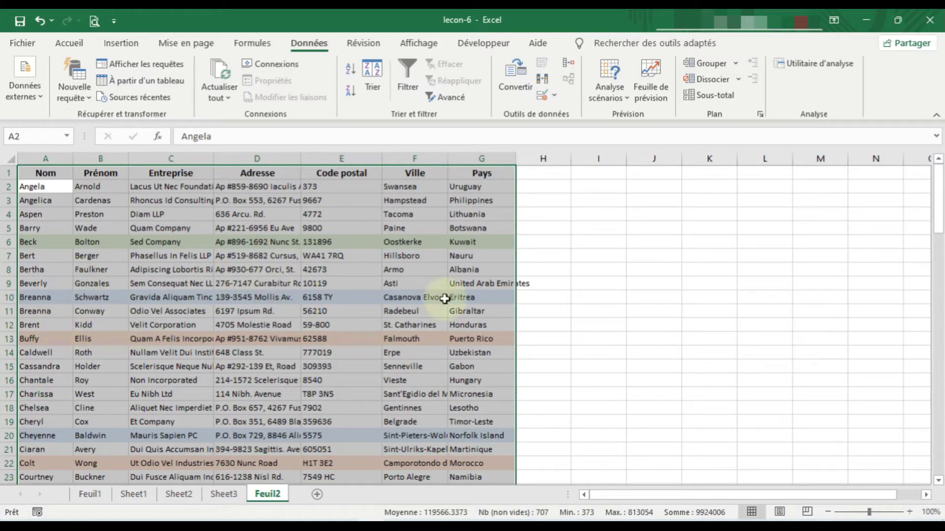
Step: Select column A alone, from the Nom header down to row 101
click(551, 289)
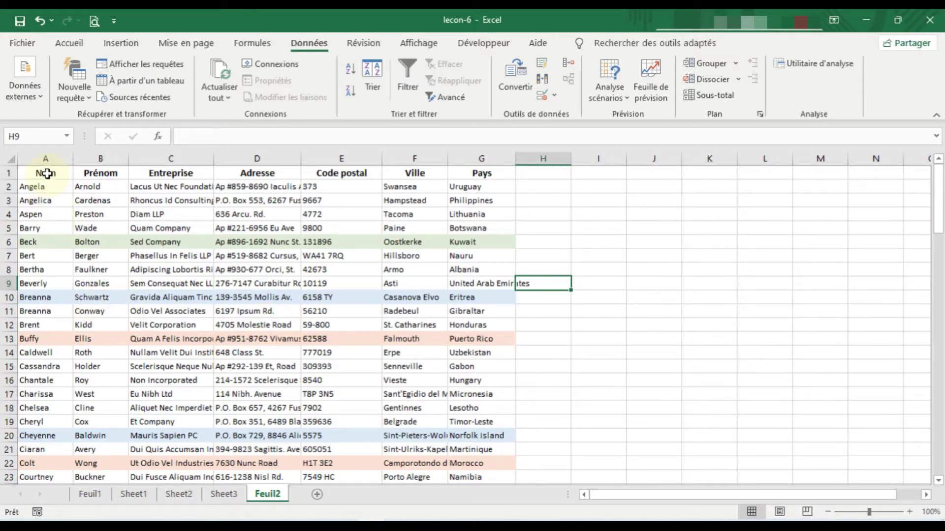
drag(45, 172, 31, 521)
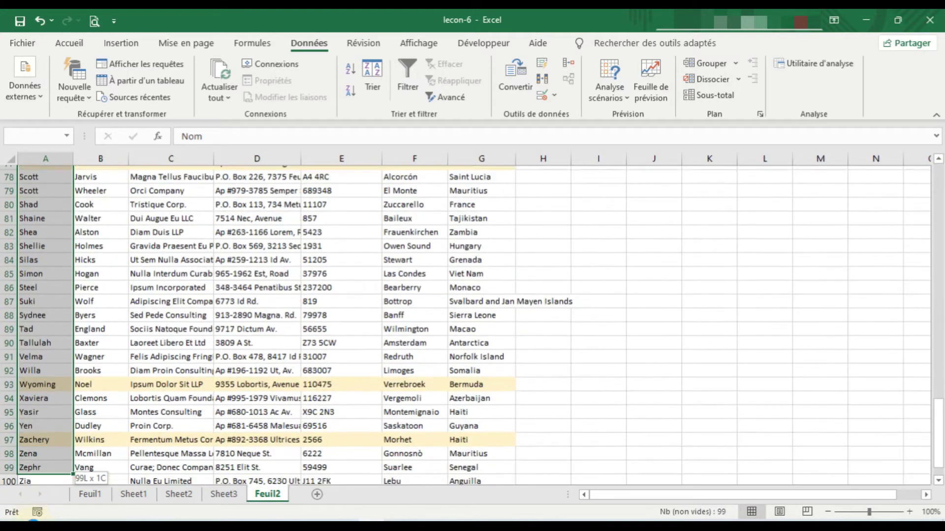
drag(34, 514, 39, 449)
key(ctrl+BackSpace)
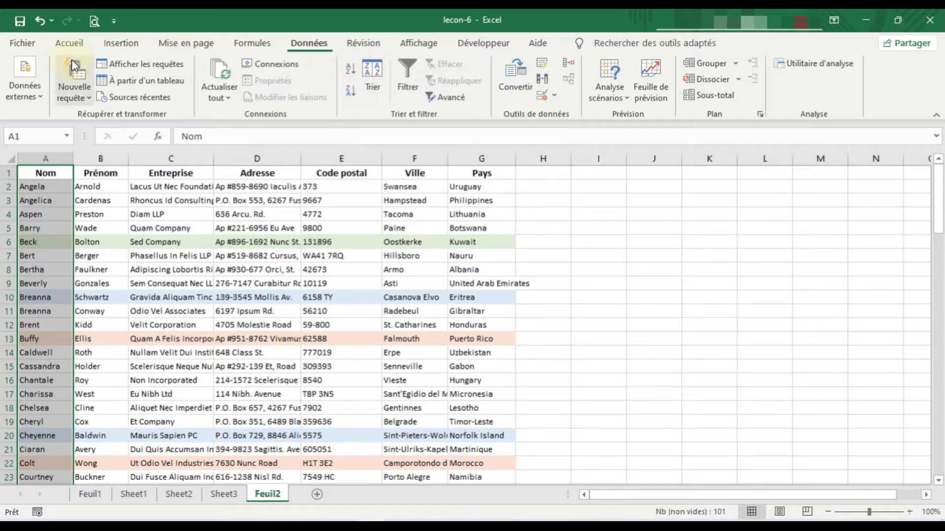
click(63, 45)
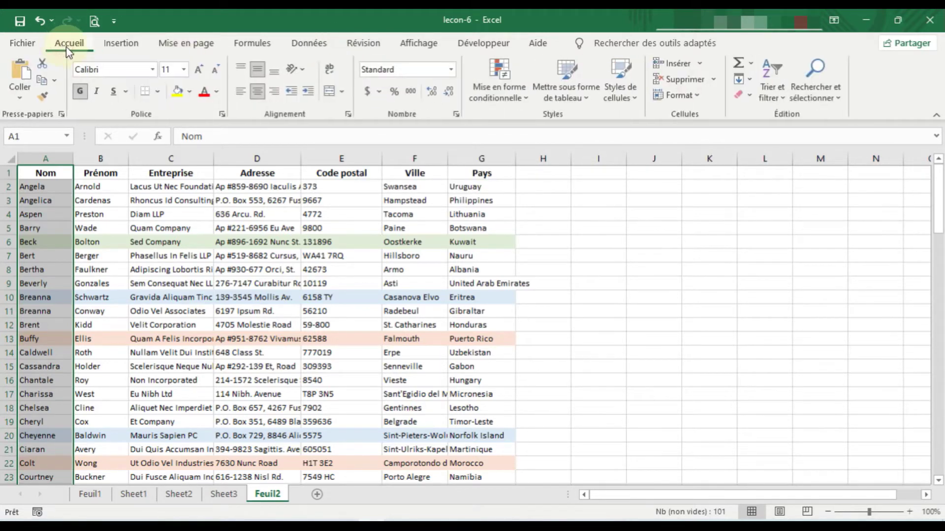
Step: Open the Trier et filtrer dropdown in the Accueil Édition group
click(783, 101)
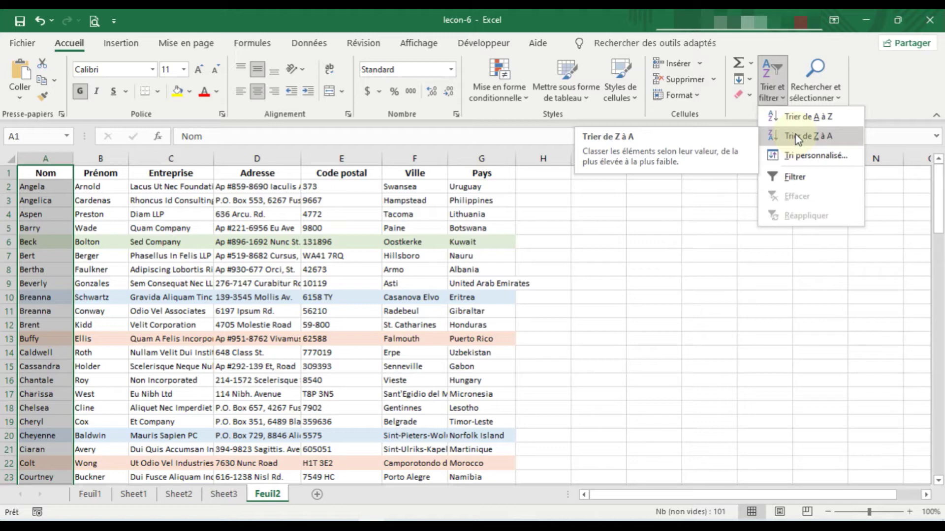
Step: Sort Nom from Z to A, expanding the sort to whole rows so Zoe heads row 2
click(798, 138)
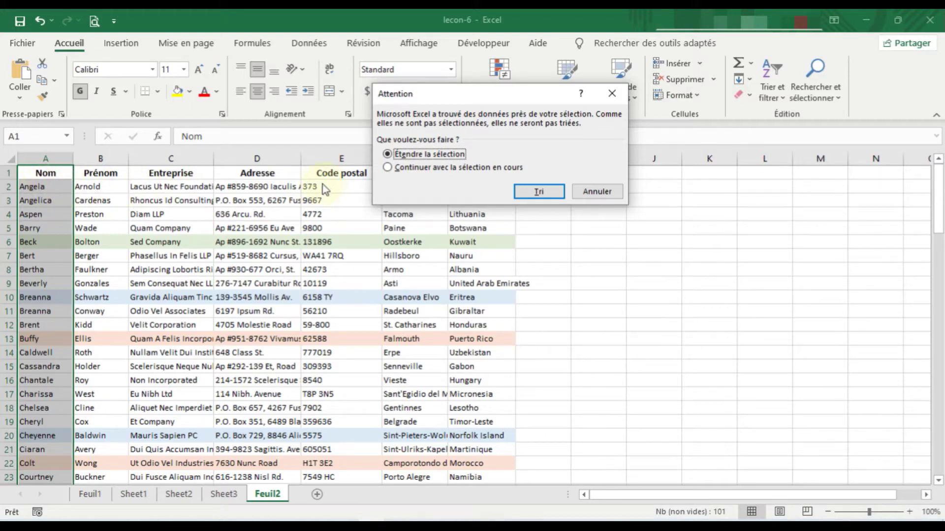
click(541, 196)
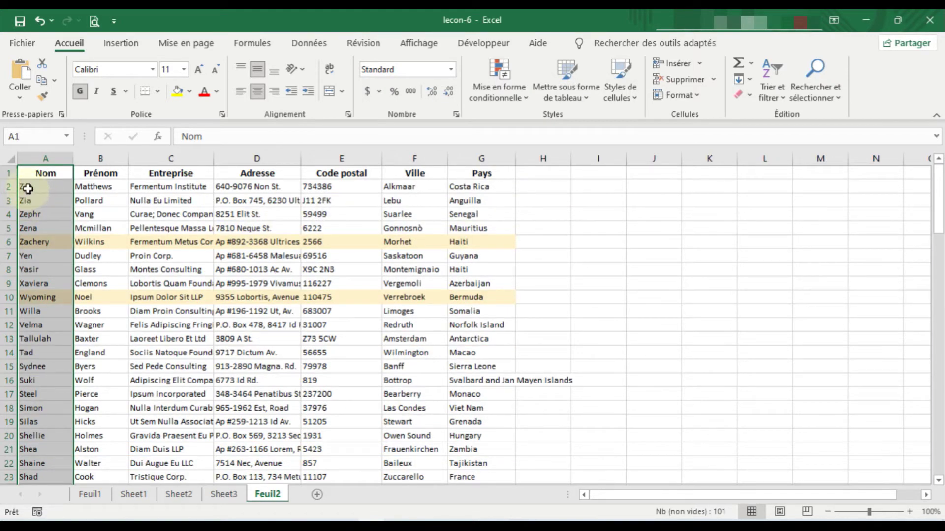
Step: Reselect the entire contact table from cell C6 with Ctrl+A
scroll(784, 246, down, 5)
scroll(784, 246, down, 7)
scroll(784, 246, down, 7)
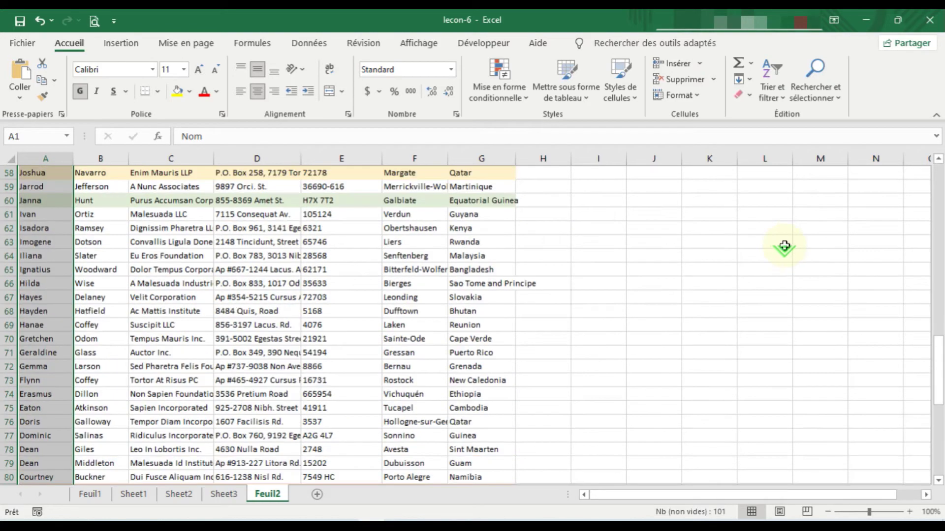
scroll(784, 246, down, 15)
scroll(477, 299, up, 5)
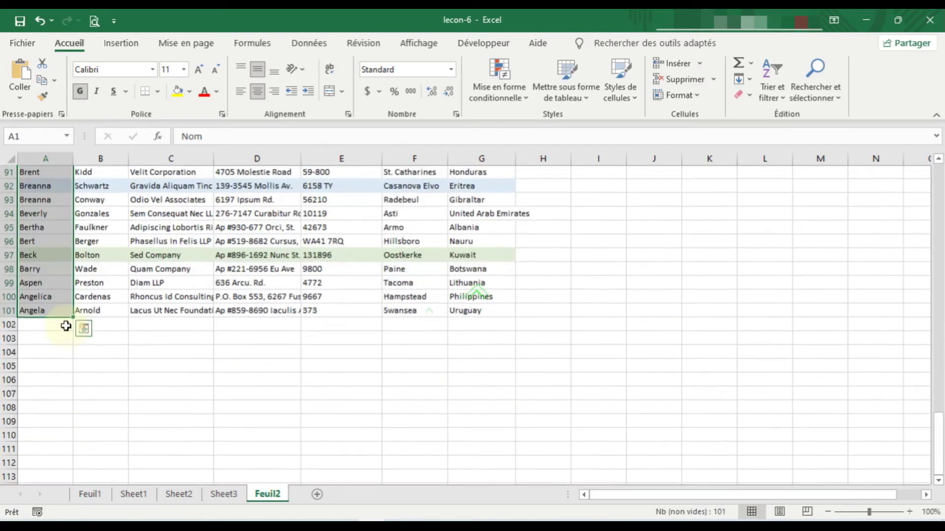
scroll(143, 305, up, 9)
scroll(221, 306, up, 10)
scroll(232, 313, up, 10)
scroll(201, 310, up, 1)
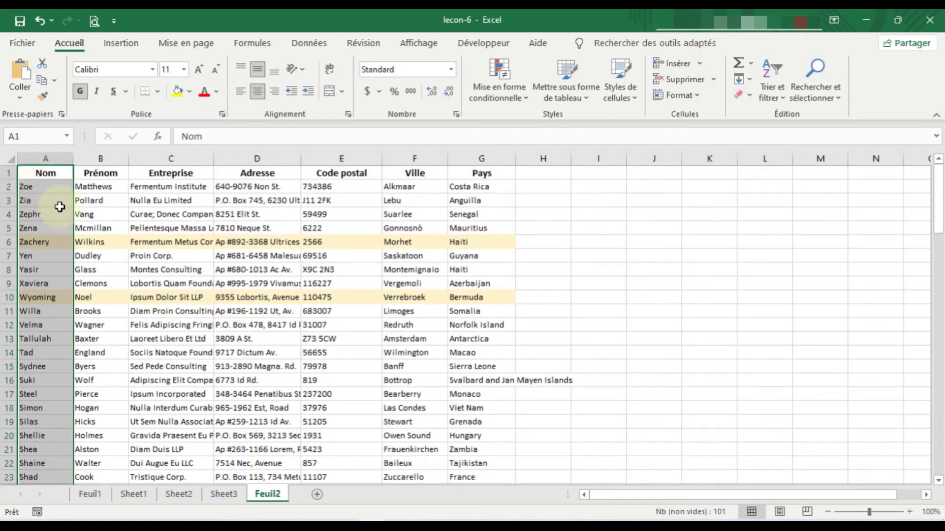
click(255, 270)
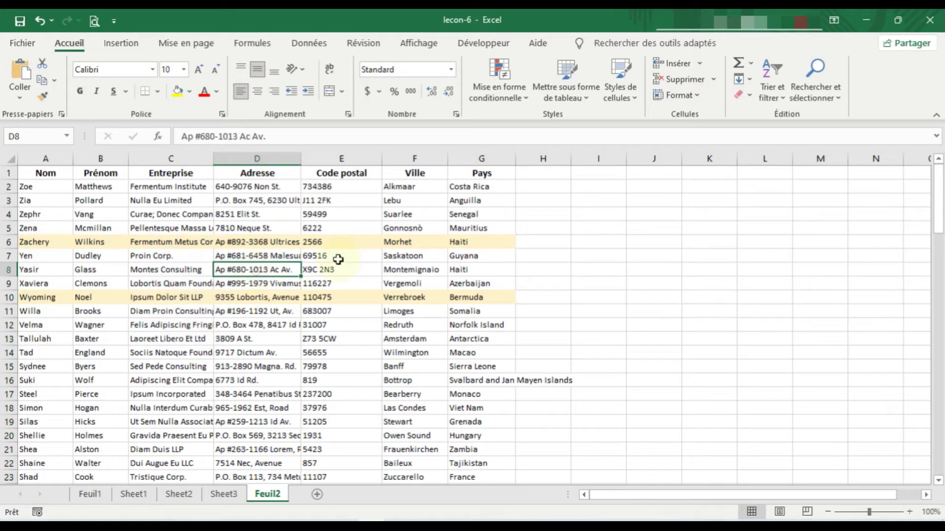
click(190, 241)
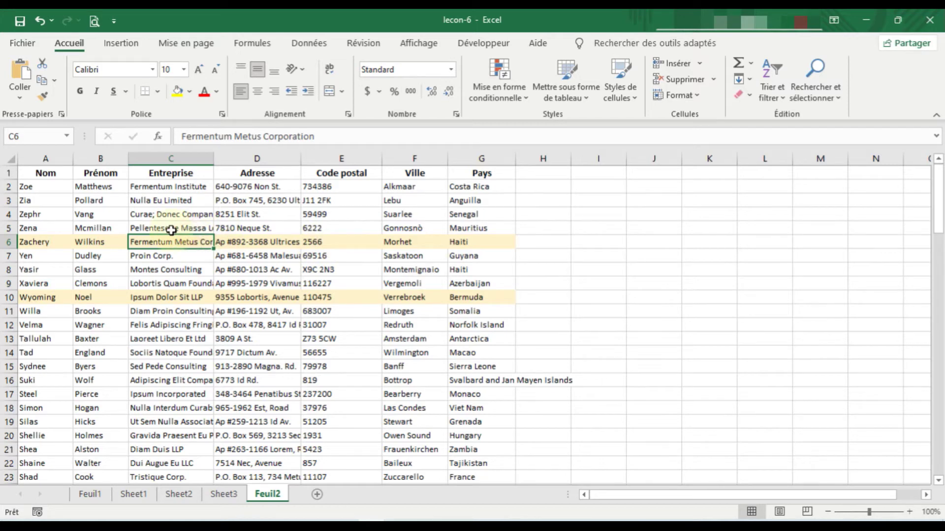
key(ctrl+a)
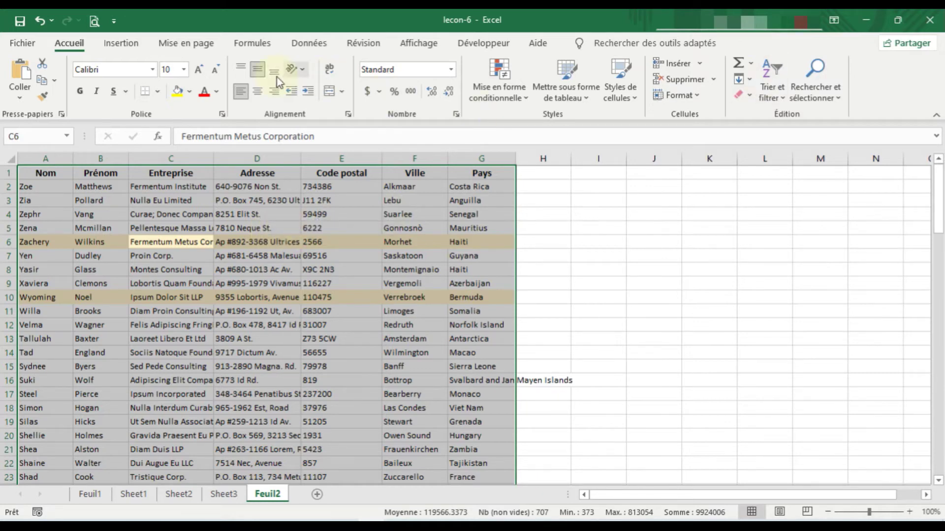
Step: Open the Tri dialog from the Données tab
click(309, 44)
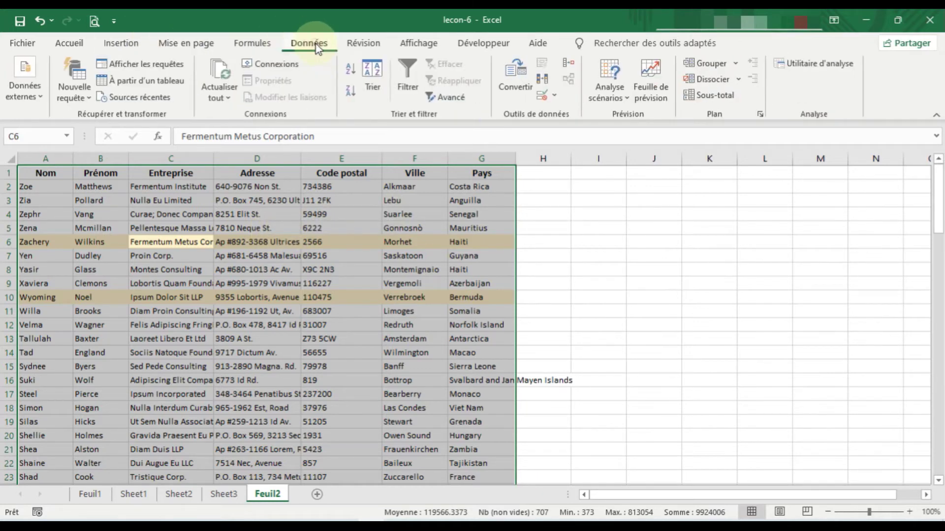
click(377, 84)
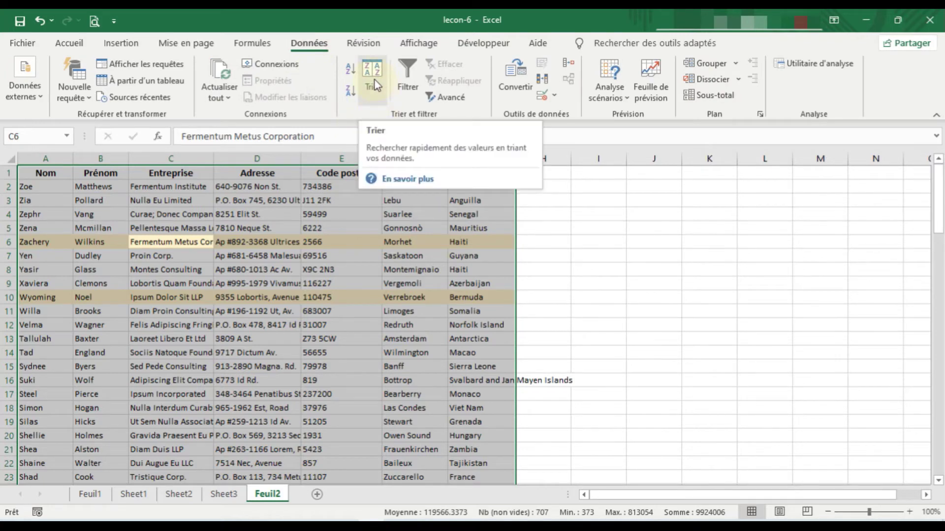
click(374, 82)
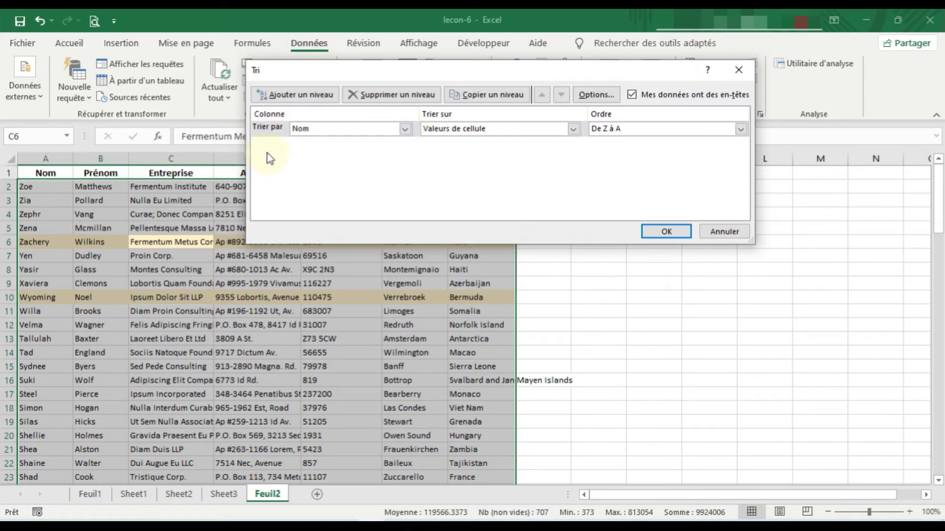
Step: Sort the table by Pays on Valeurs de cellule, order De A à Z, so Albania comes first
click(404, 129)
click(404, 130)
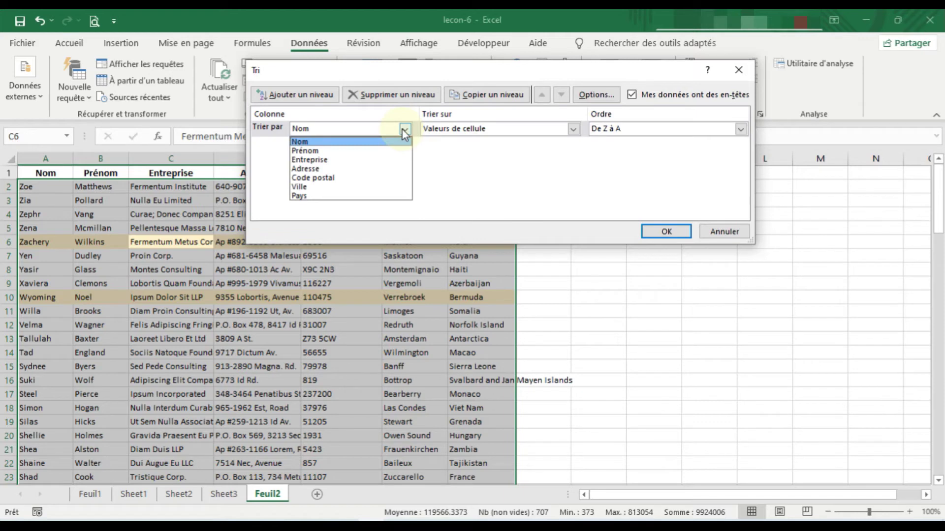
click(346, 196)
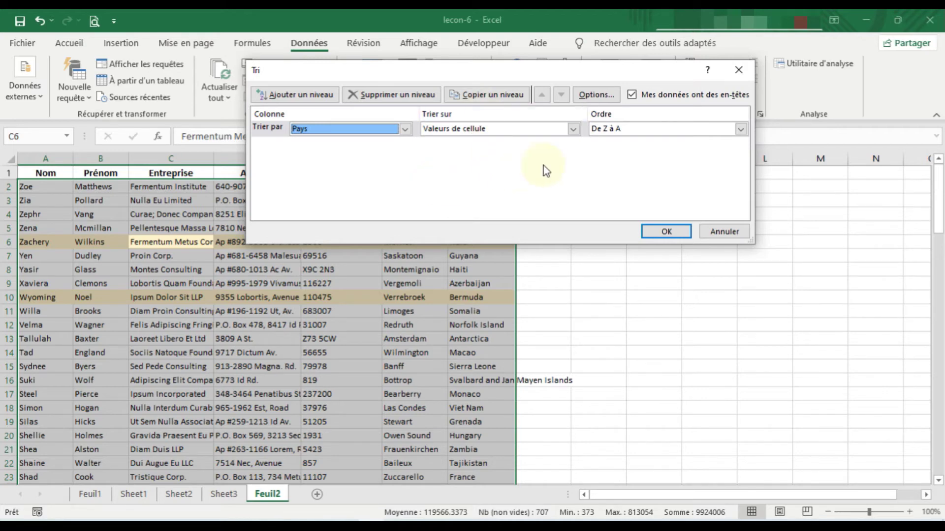
click(574, 129)
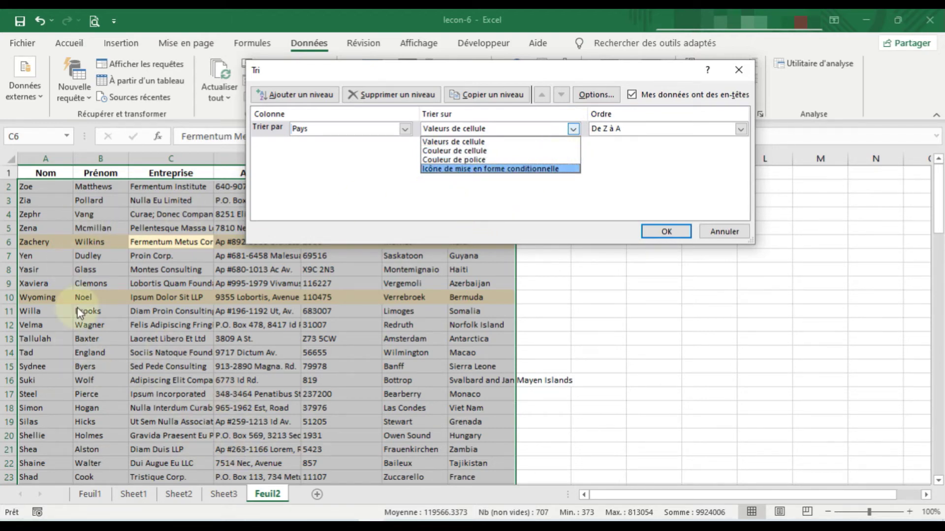
click(472, 194)
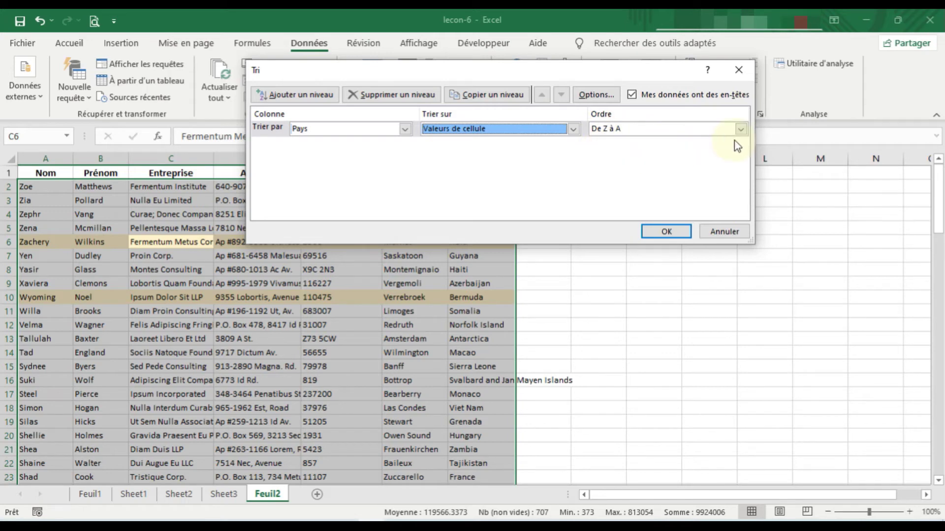
click(741, 129)
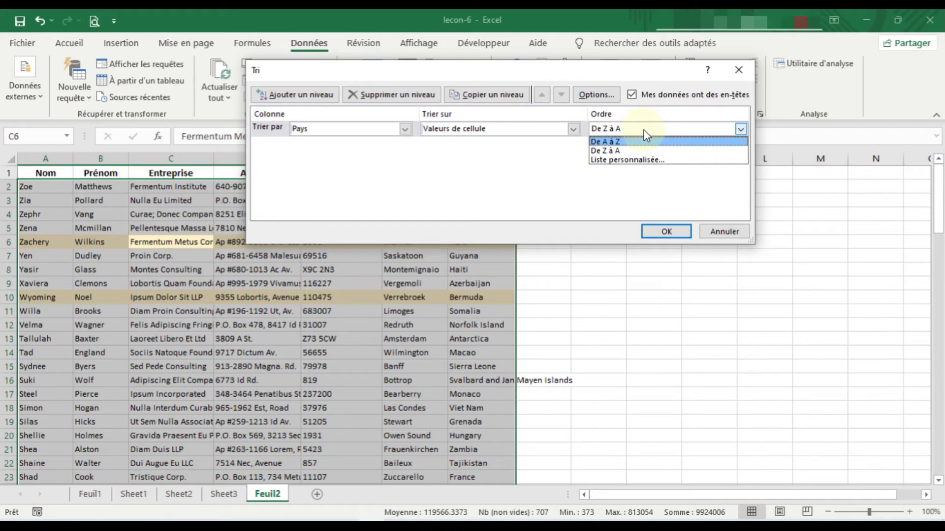
click(613, 141)
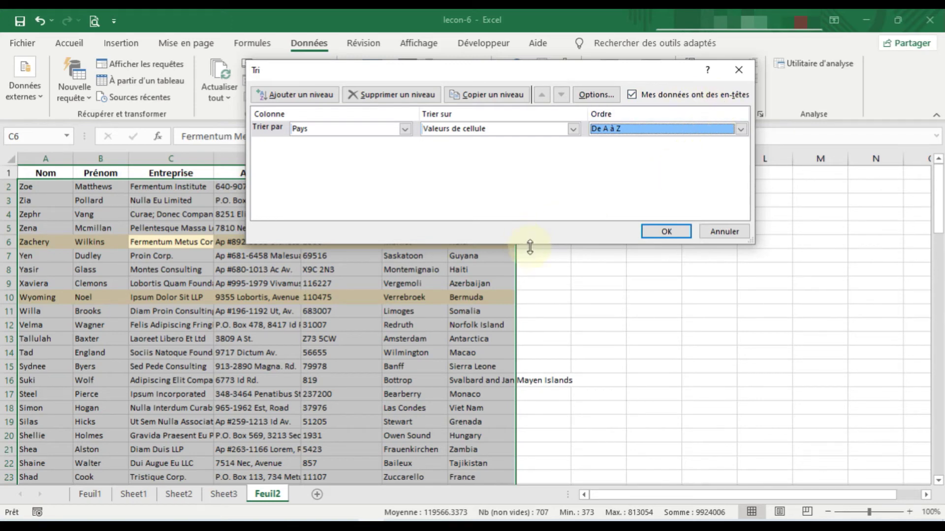
click(665, 232)
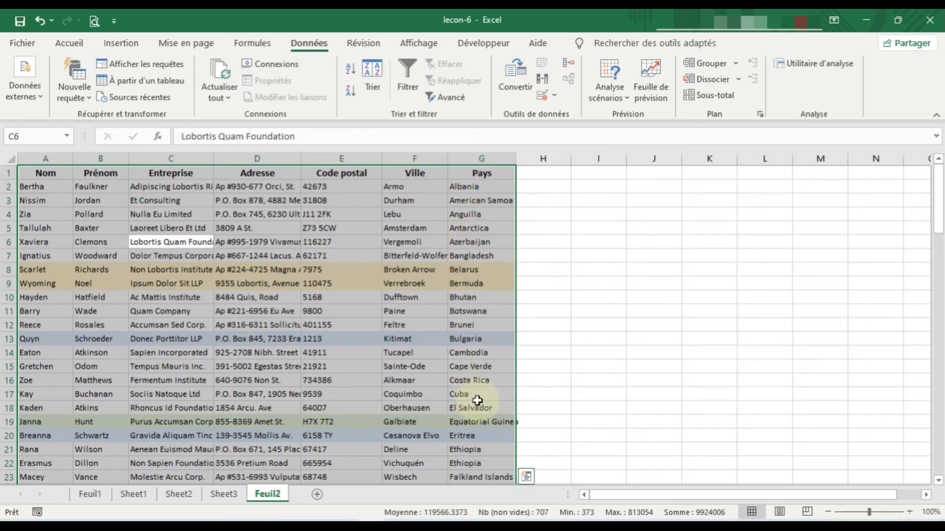
scroll(477, 401, down, 2)
scroll(478, 406, down, 2)
scroll(479, 409, up, 1)
scroll(479, 411, up, 3)
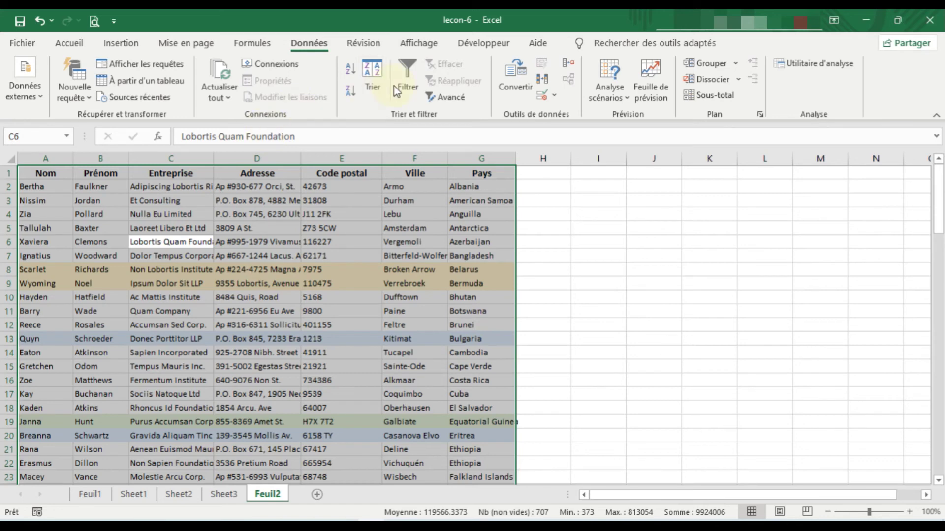
Step: Add a second sort level, Ville A to Z, beneath Pays in the Tri dialog
click(370, 71)
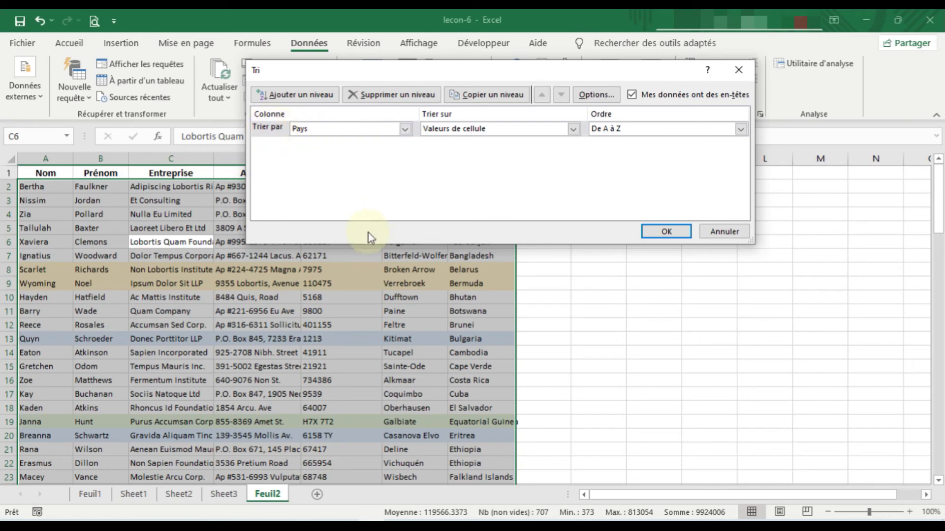
click(311, 99)
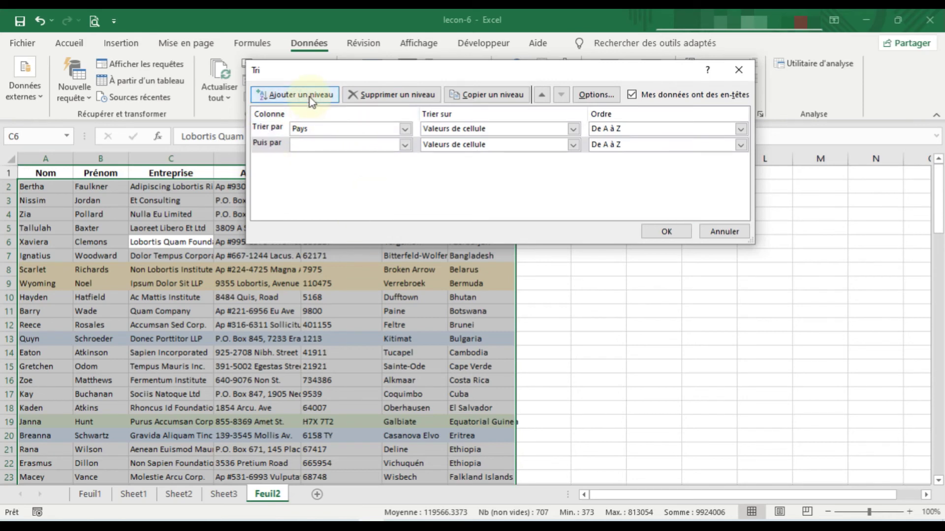
click(405, 146)
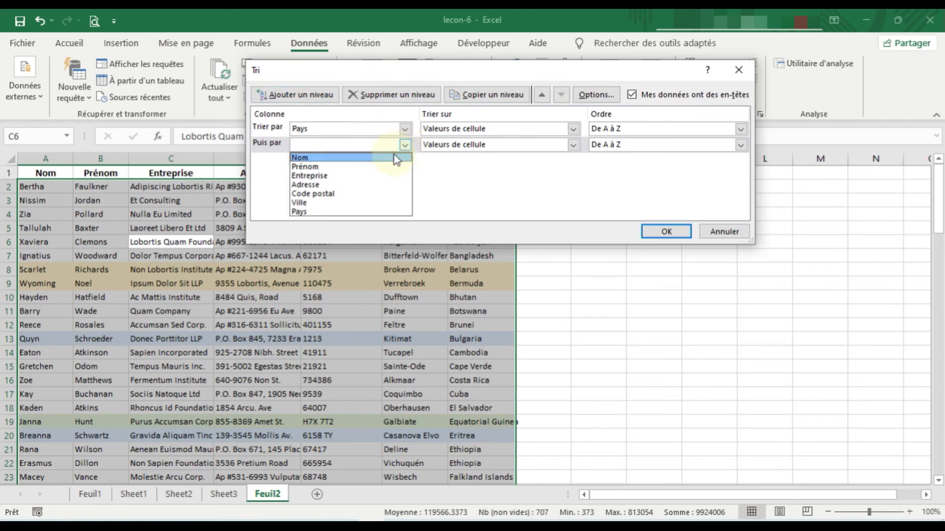
click(342, 203)
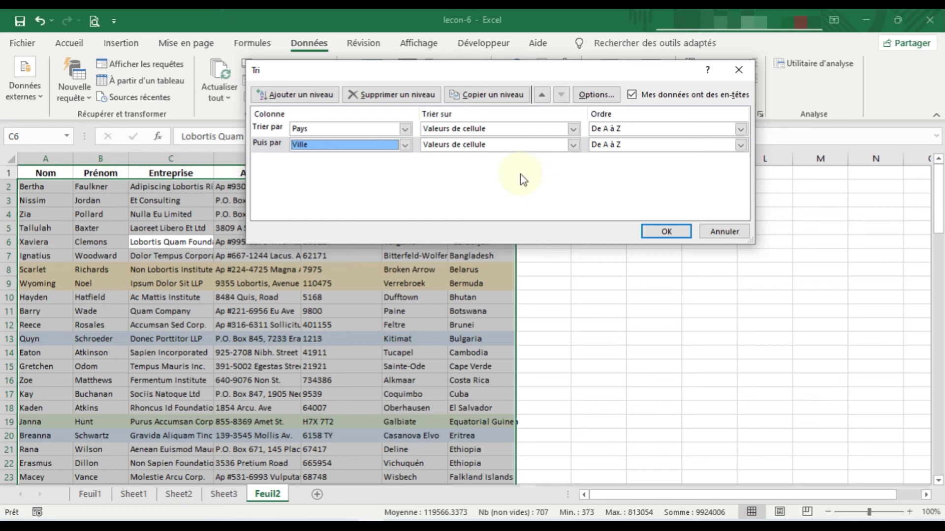
click(672, 232)
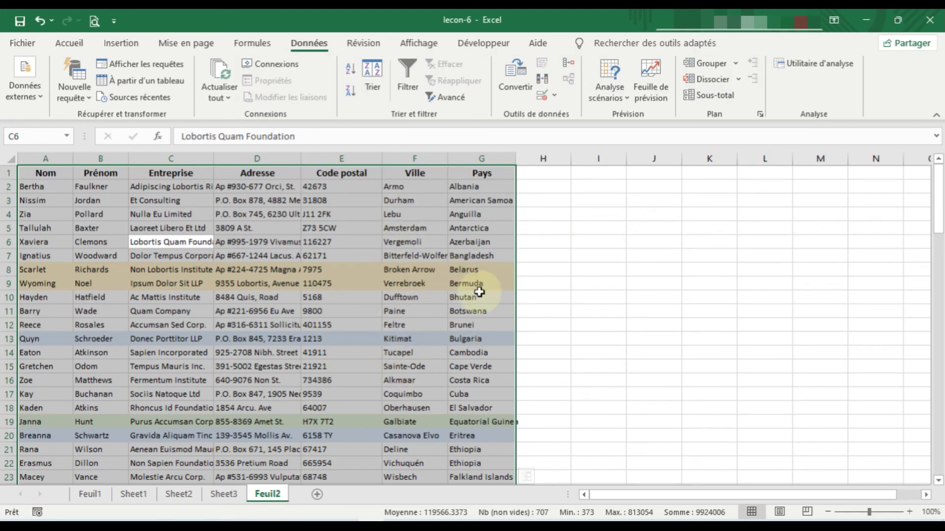
scroll(479, 271, down, 1)
scroll(478, 276, up, 1)
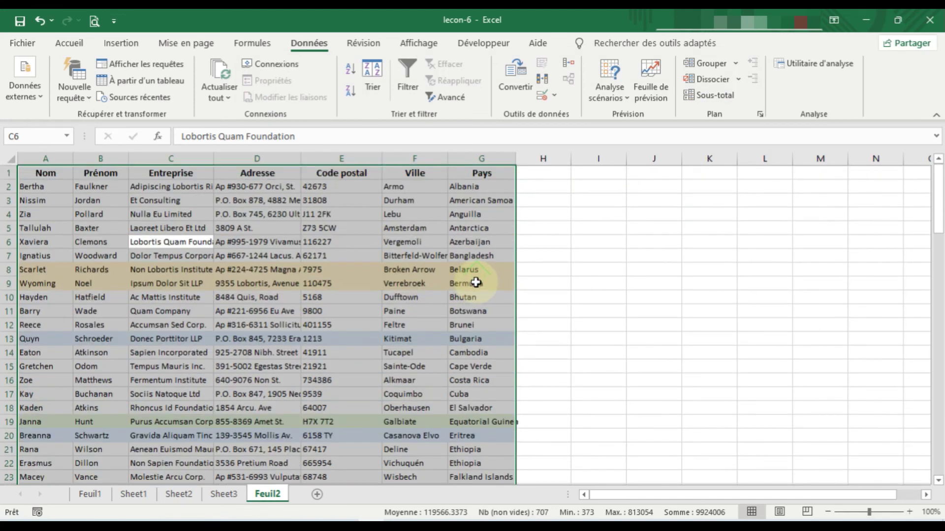
scroll(476, 282, down, 1)
scroll(475, 283, down, 1)
scroll(476, 282, down, 2)
scroll(475, 283, down, 1)
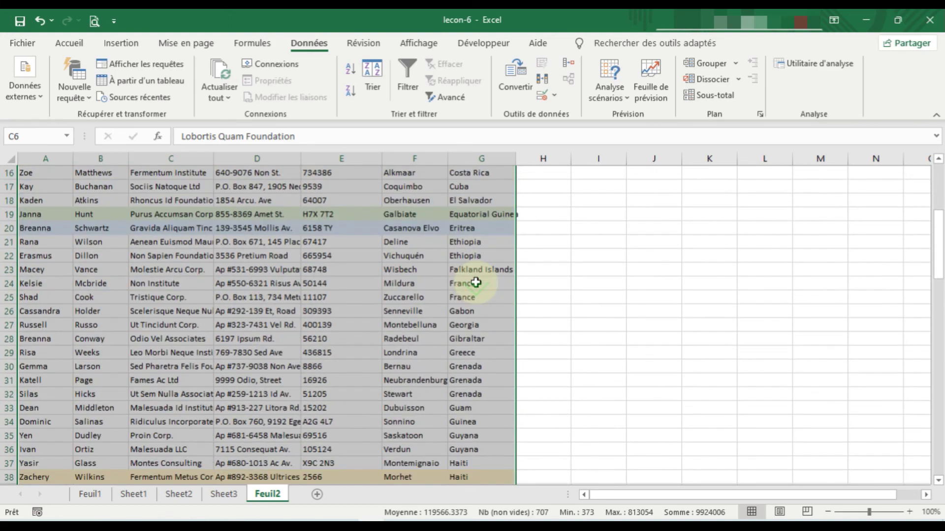
scroll(476, 282, down, 3)
scroll(475, 283, down, 3)
scroll(476, 283, down, 1)
scroll(476, 282, down, 4)
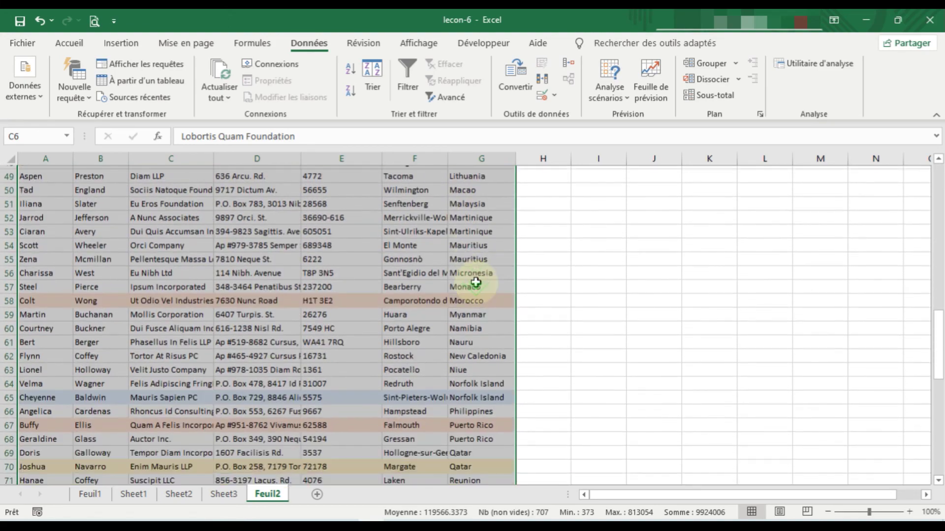
scroll(476, 282, down, 3)
scroll(476, 282, down, 4)
scroll(476, 283, down, 1)
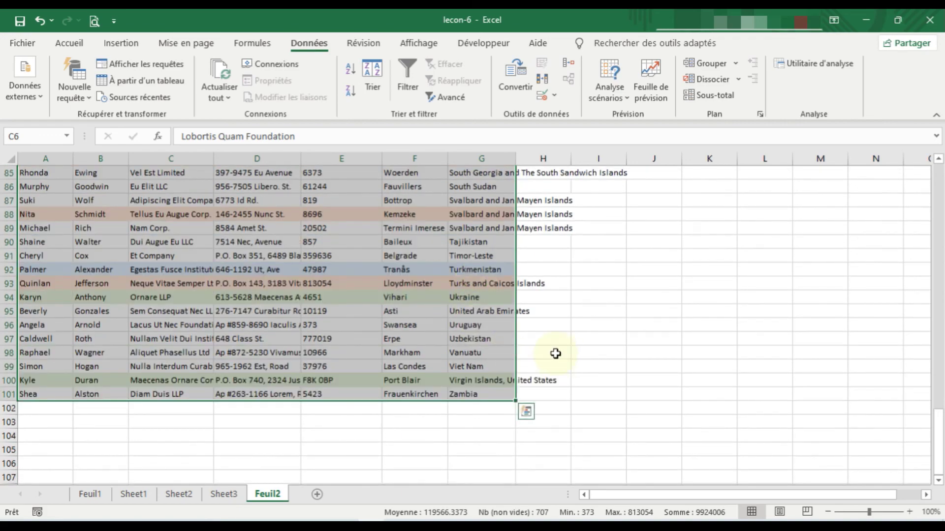
scroll(481, 339, up, 1)
scroll(477, 342, up, 3)
scroll(476, 344, up, 5)
scroll(474, 344, up, 4)
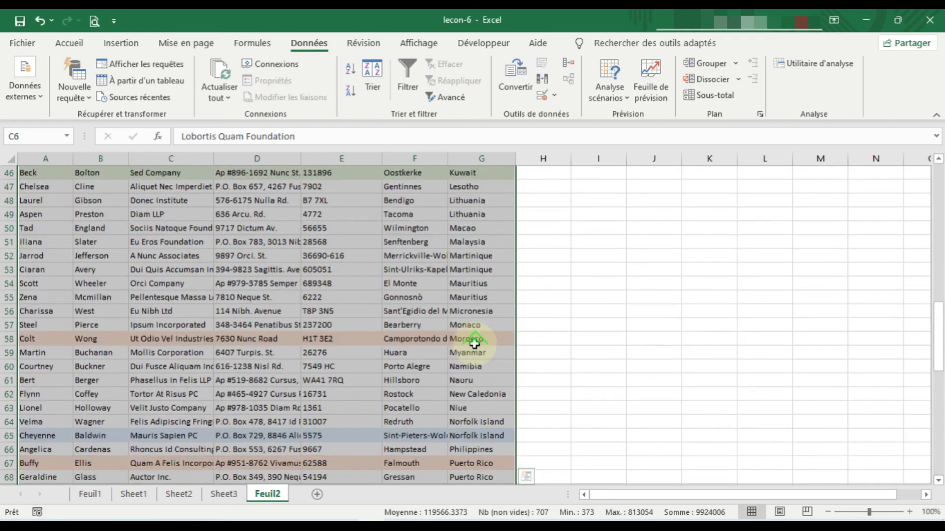
scroll(474, 344, up, 4)
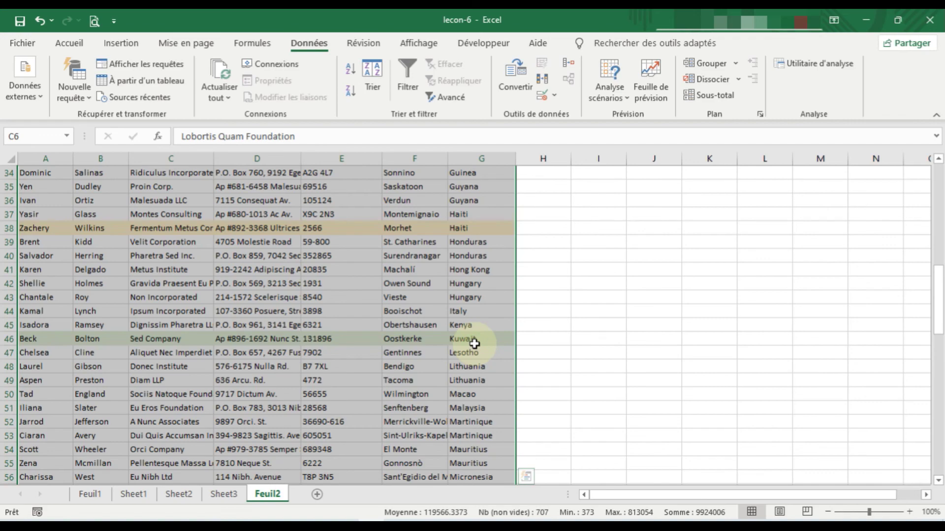
scroll(474, 343, up, 2)
scroll(475, 344, up, 4)
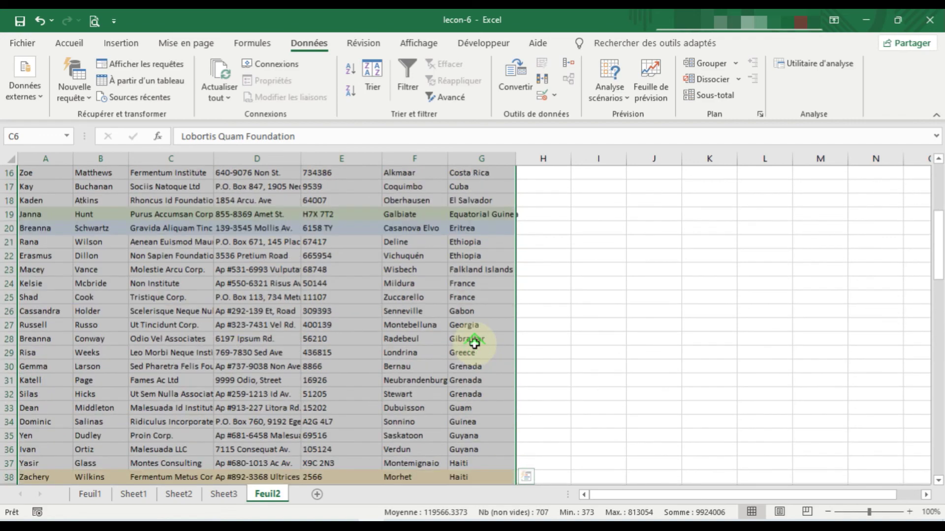
scroll(474, 344, up, 4)
scroll(474, 343, up, 1)
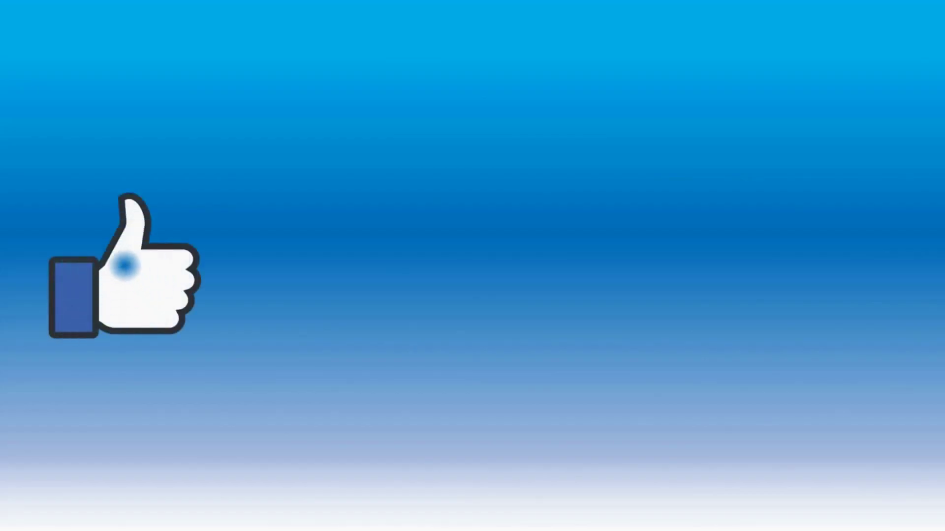